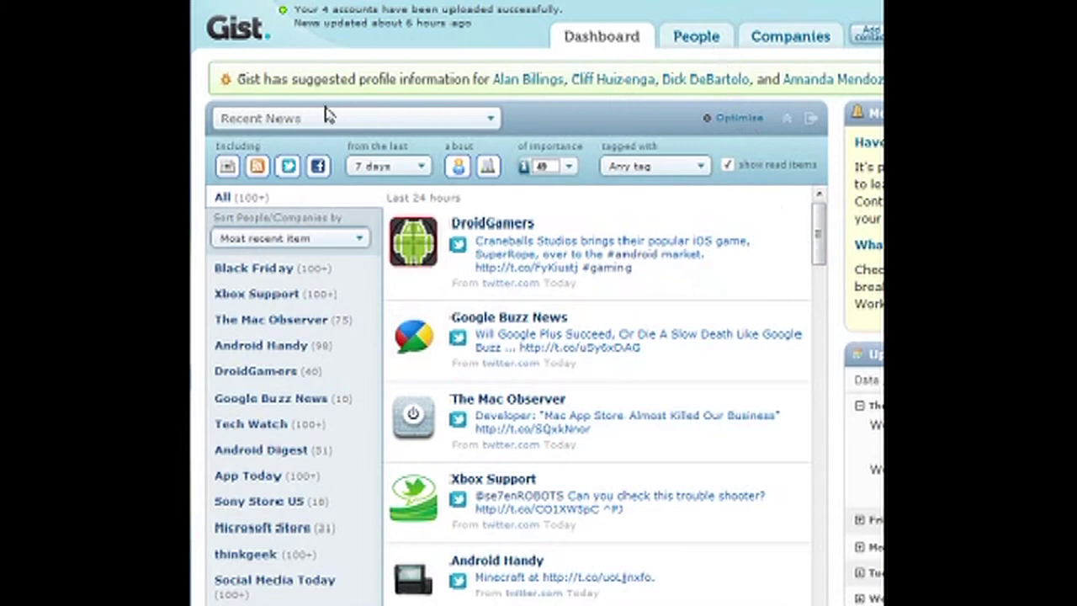
Keep the news feed on Recent News with the 7-day time range.
left_click(489, 121)
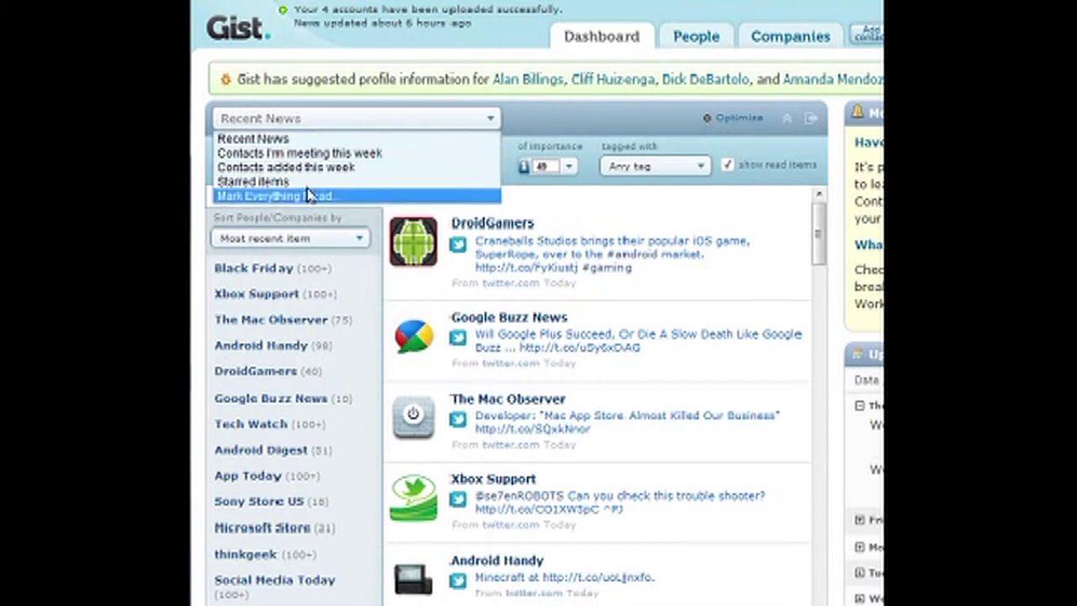
left_click(304, 138)
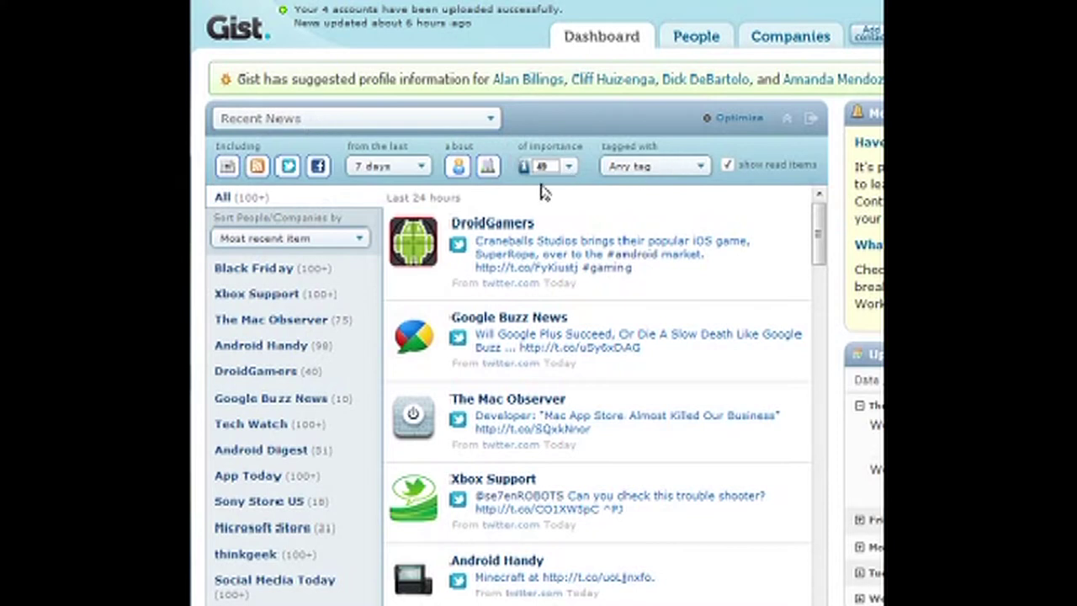
left_click(406, 168)
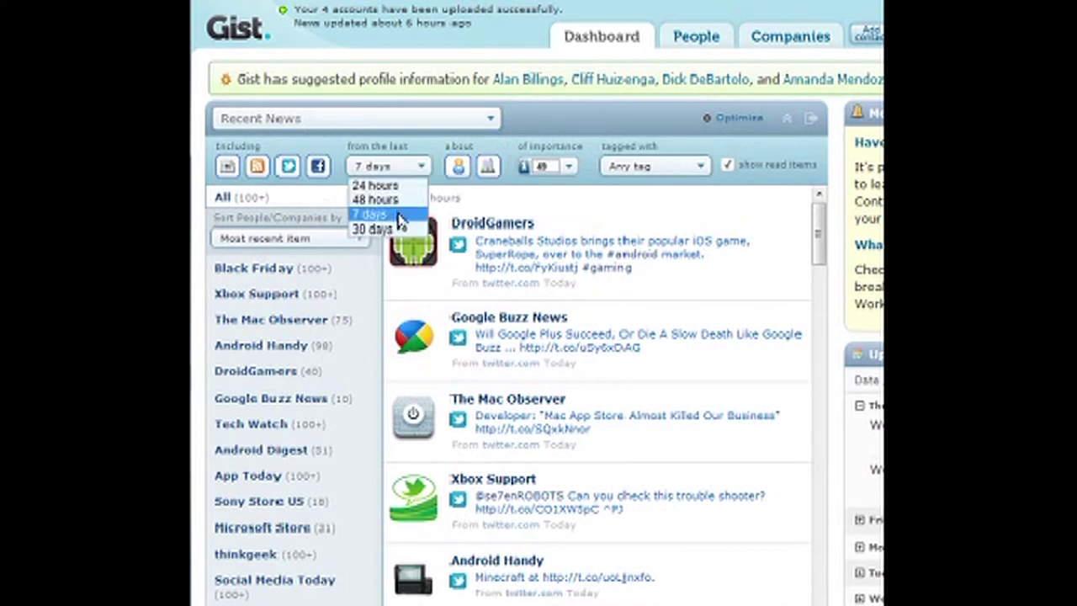
left_click(399, 167)
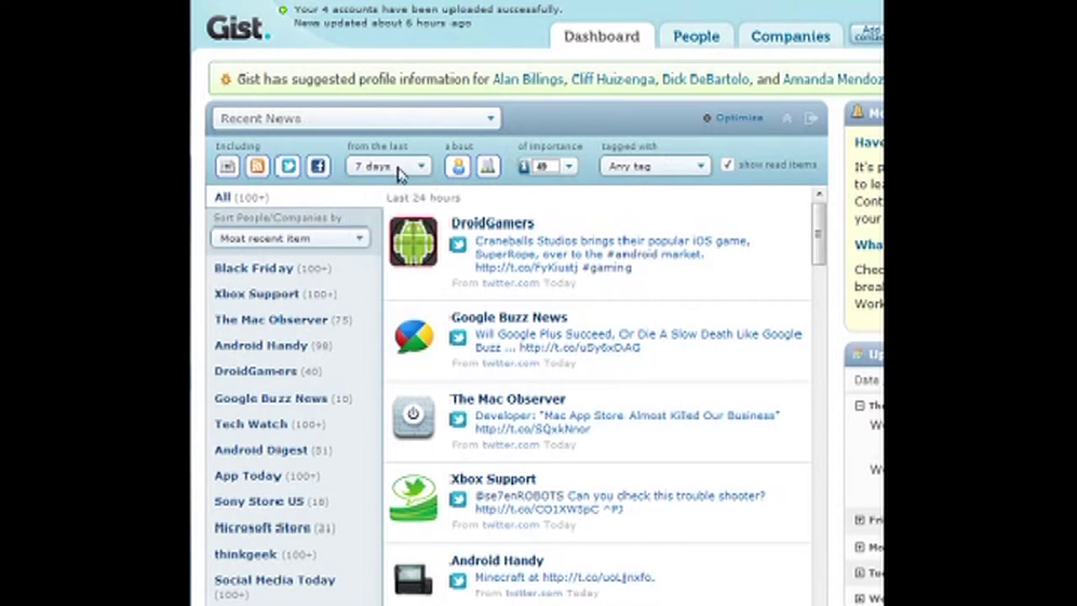
Switch to the People list and read the importance slider tooltips.
left_click(692, 40)
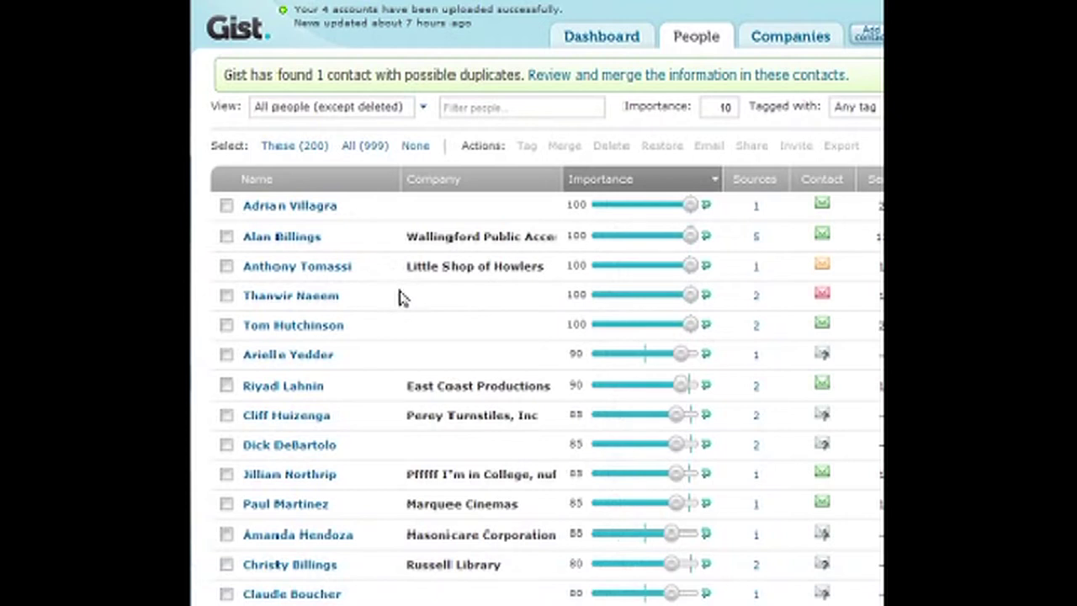
scroll(401, 297, "down", 2)
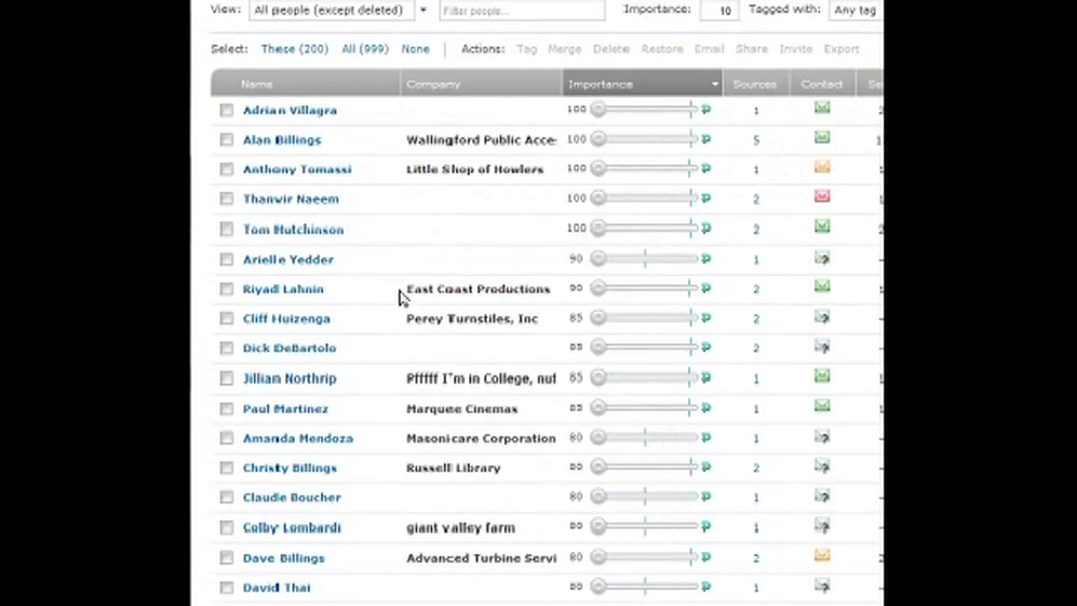
scroll(401, 297, "up", 2)
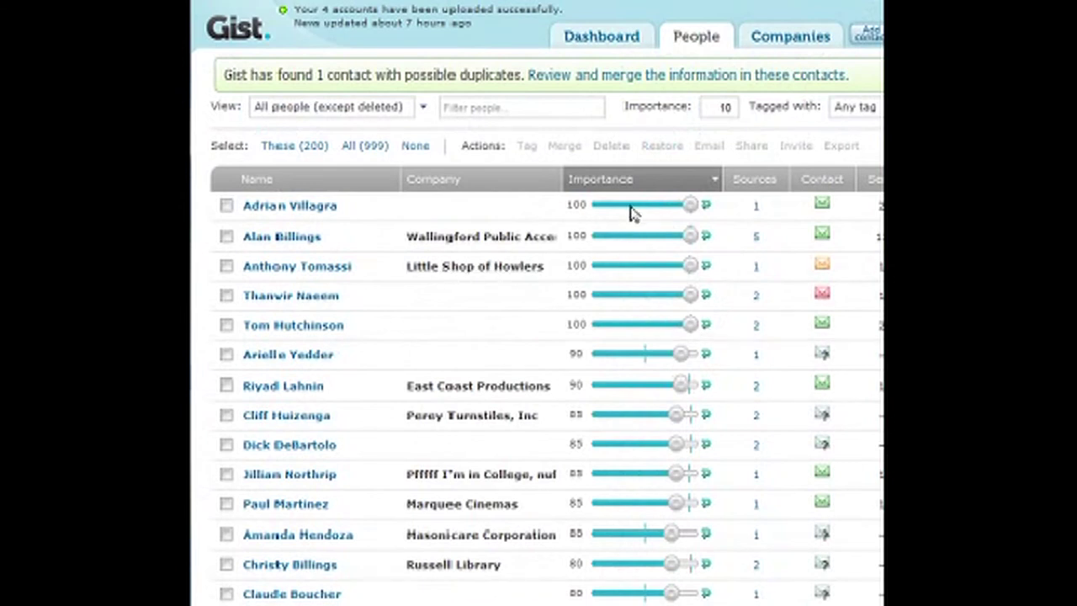
mouse_move(635, 209)
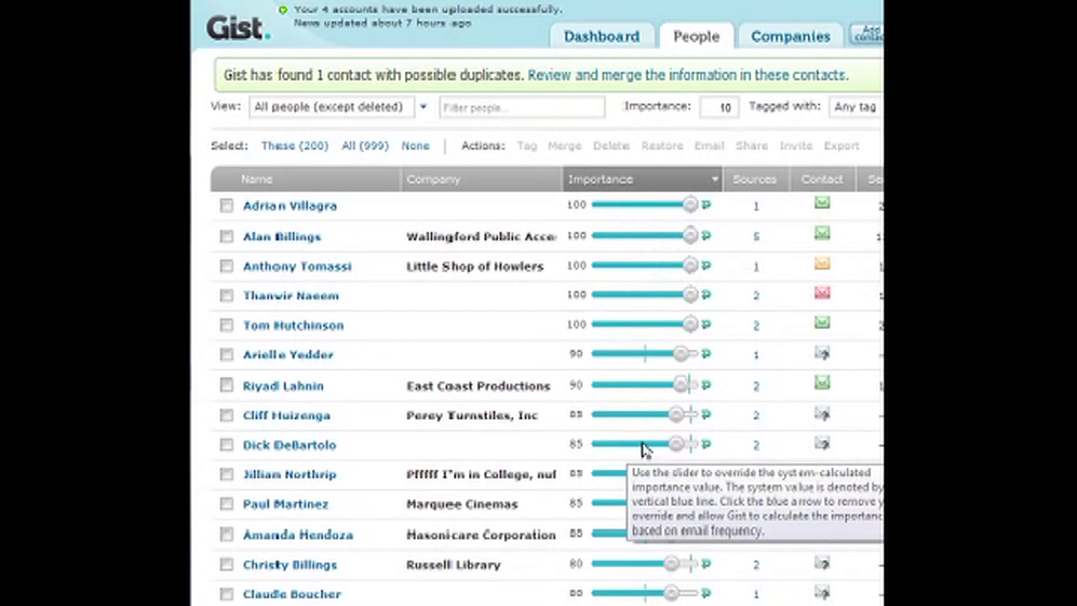
mouse_move(638, 435)
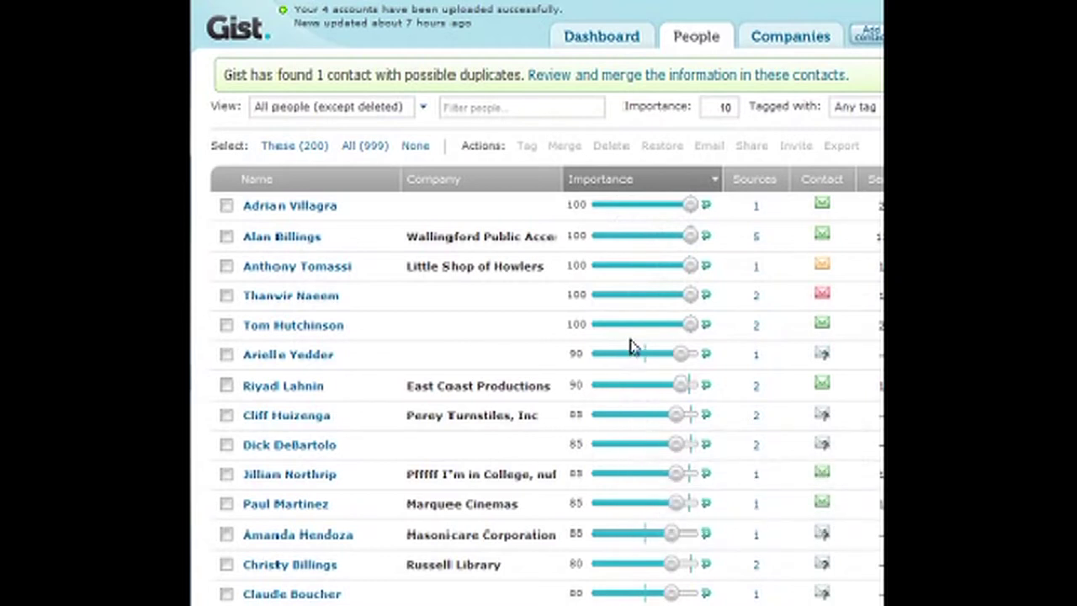
mouse_move(635, 314)
mouse_move(599, 402)
left_click(484, 107)
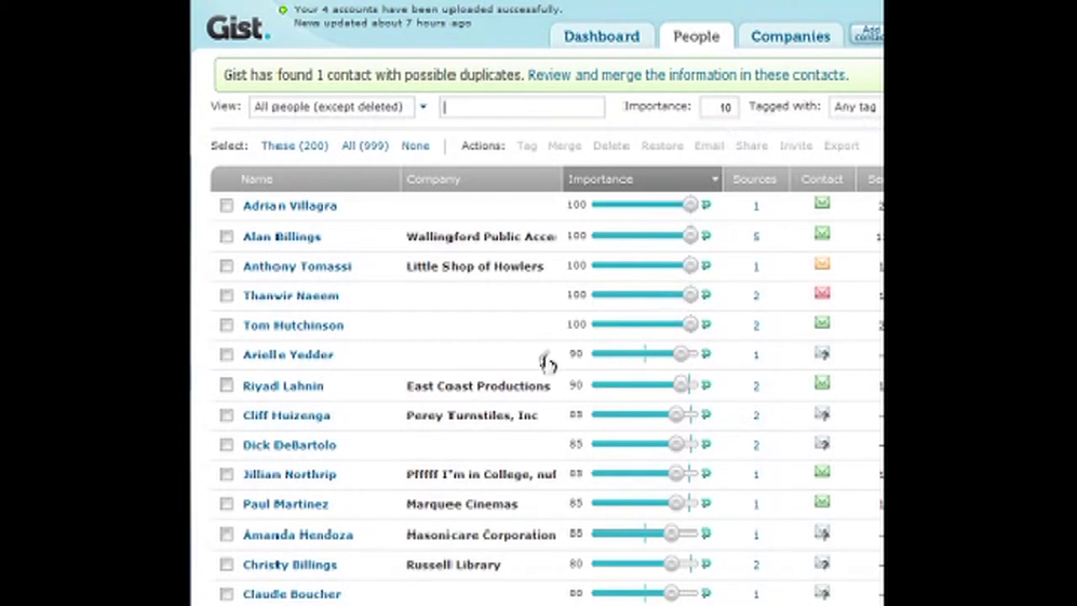
scroll(613, 445, "down", 10)
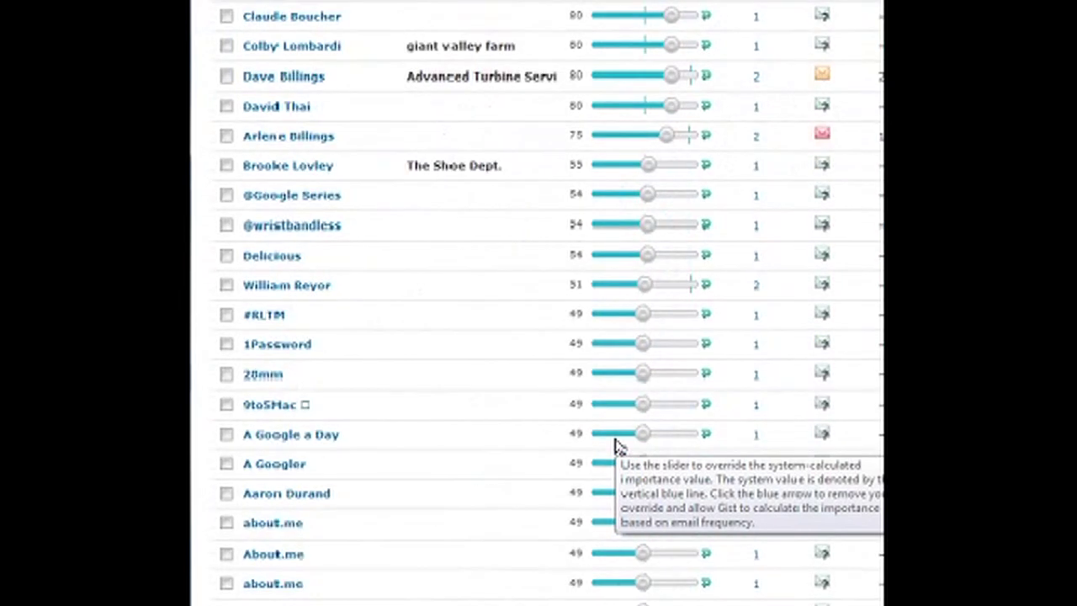
scroll(614, 445, "down", 11)
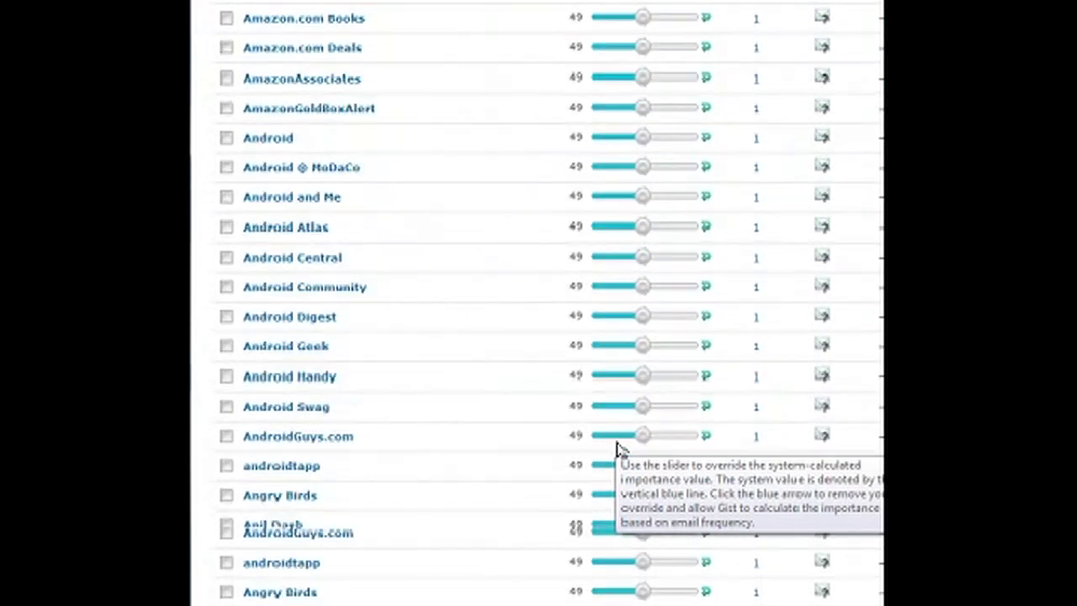
scroll(551, 303, "down", 20)
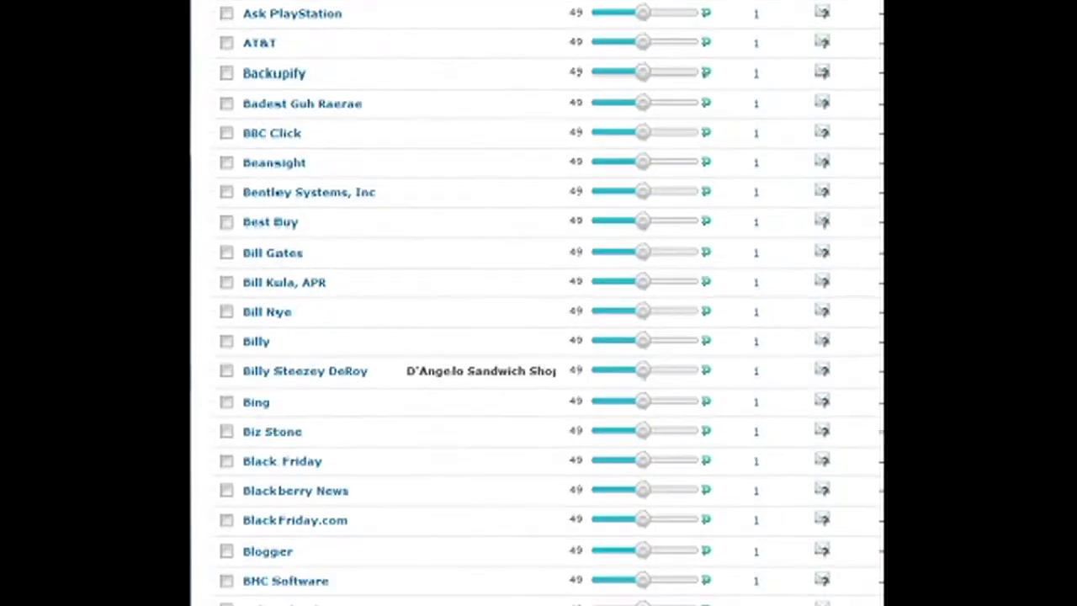
scroll(547, 303, "down", 15)
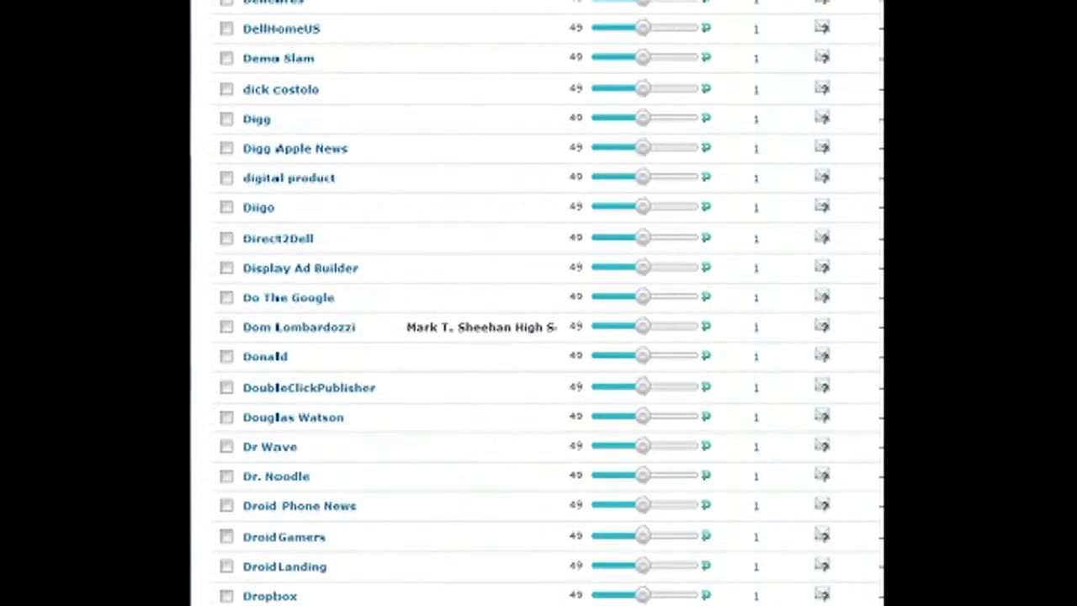
scroll(548, 303, "up", 20)
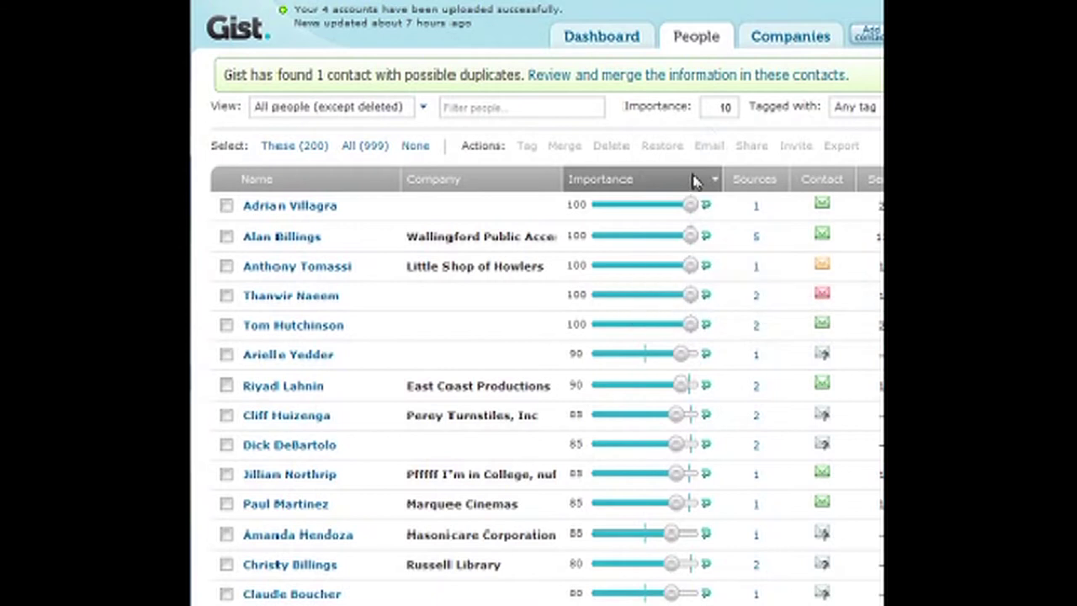
Set the minimum importance filter to 0 so all 1,070 contacts are counted.
left_click(722, 107)
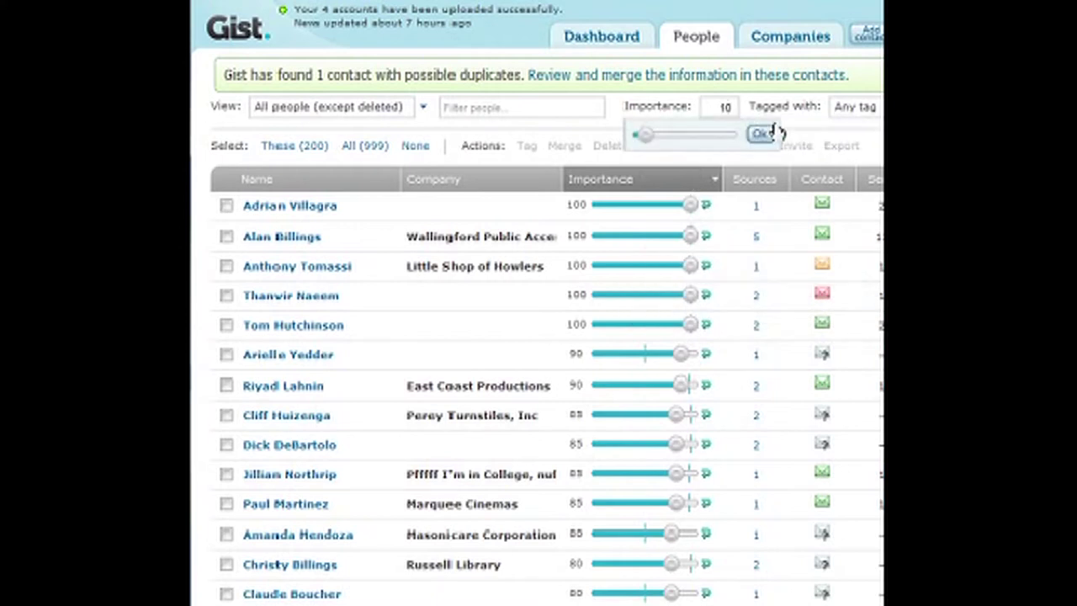
type("0")
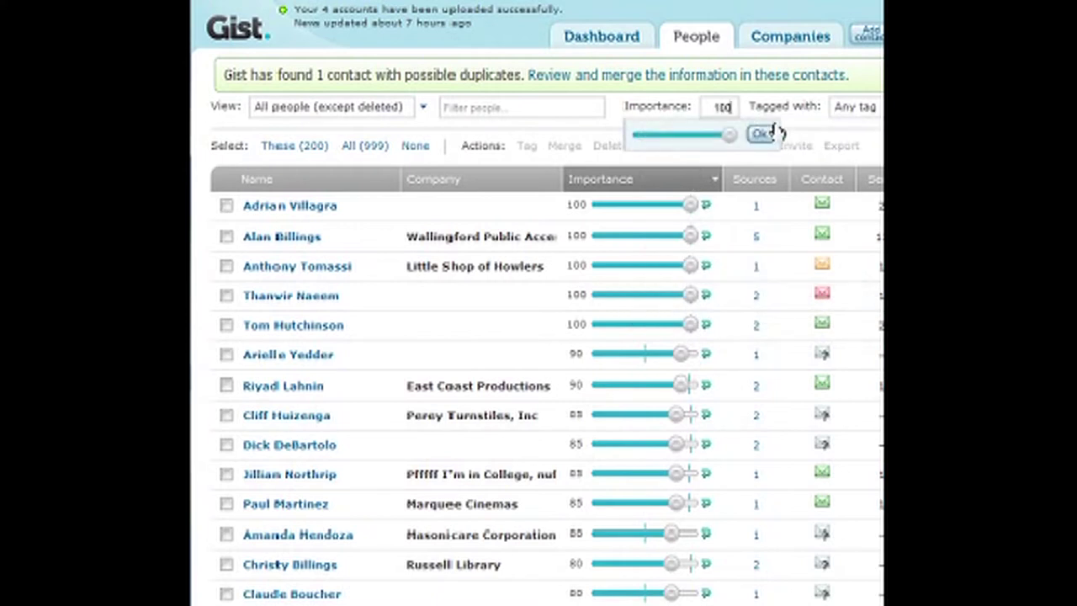
left_click(762, 134)
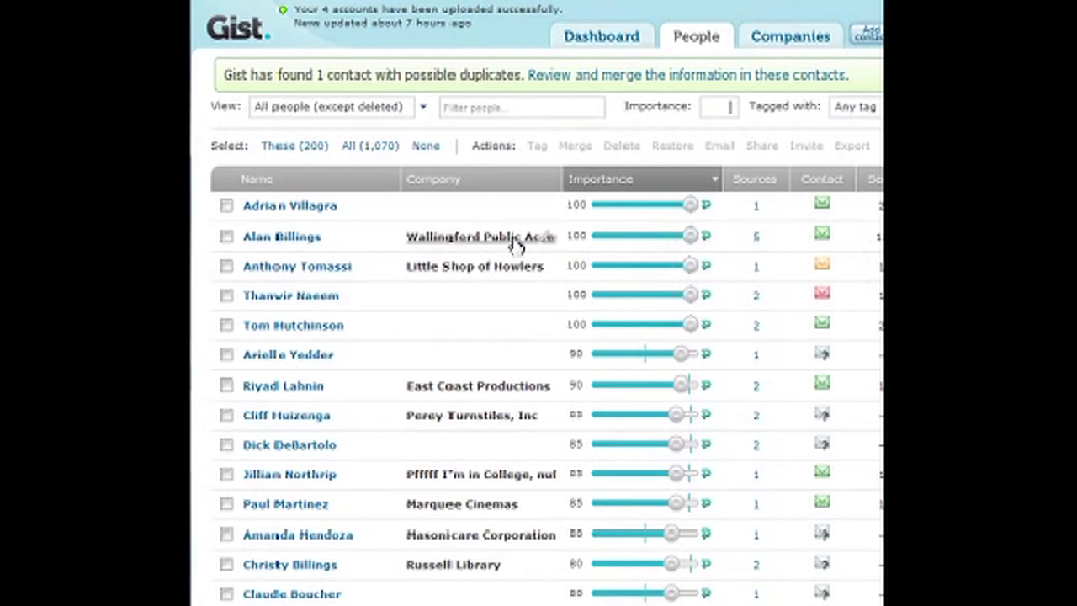
mouse_move(755, 248)
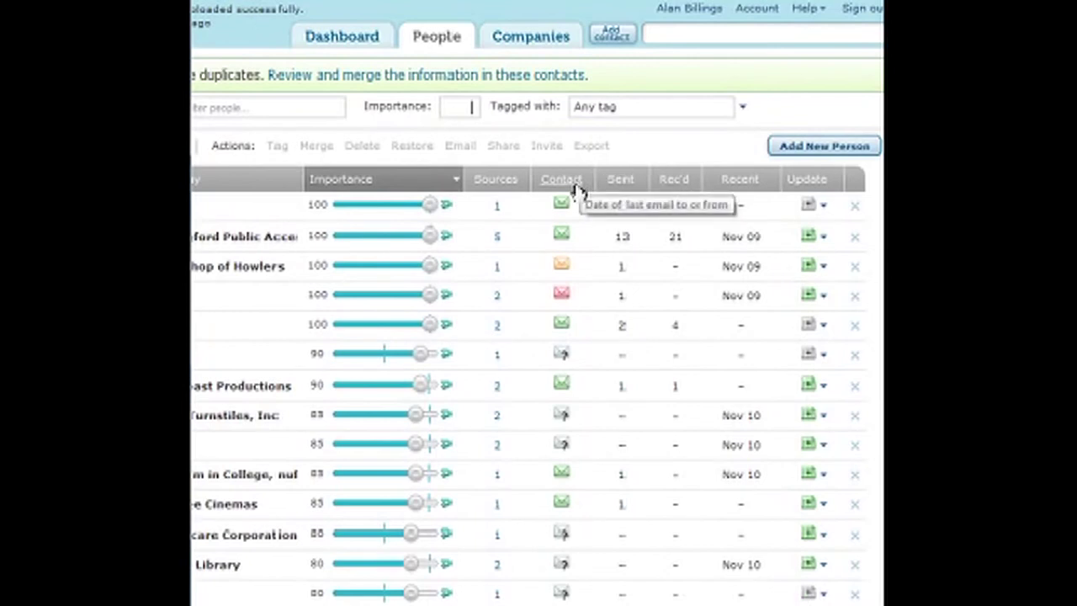
mouse_move(564, 301)
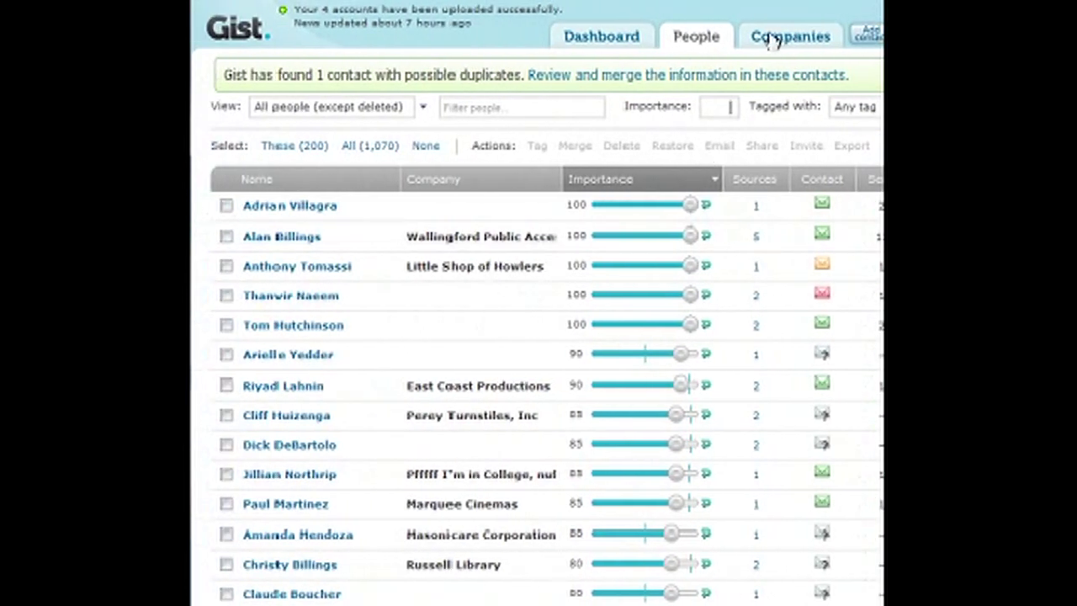
Go back to the Dashboard's recent news feed.
left_click(620, 43)
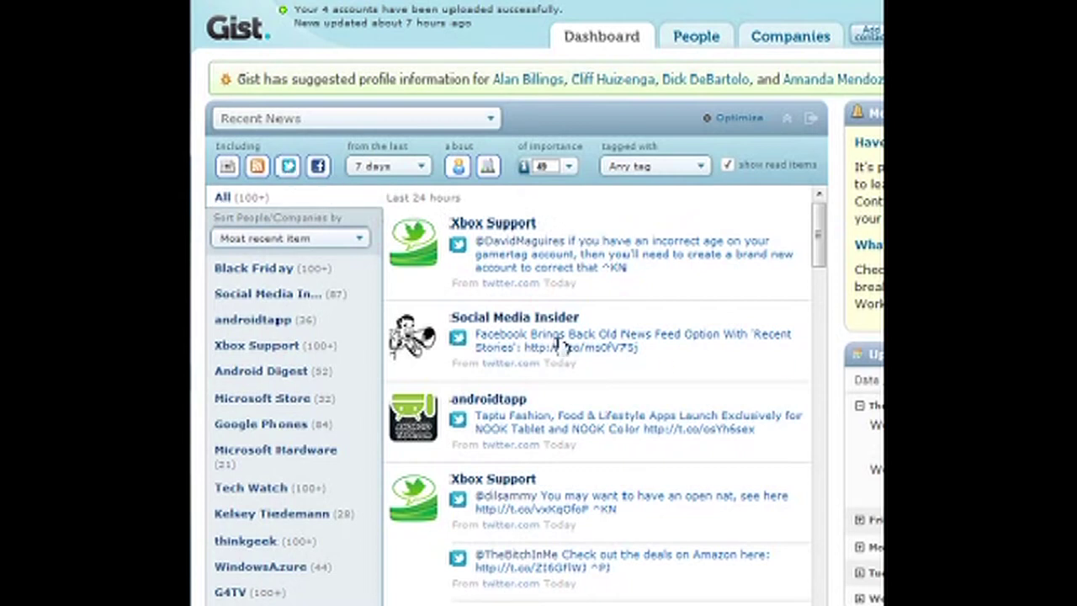
mouse_move(659, 282)
Switch to the Companies tab to see companies ranked by importance.
left_click(776, 40)
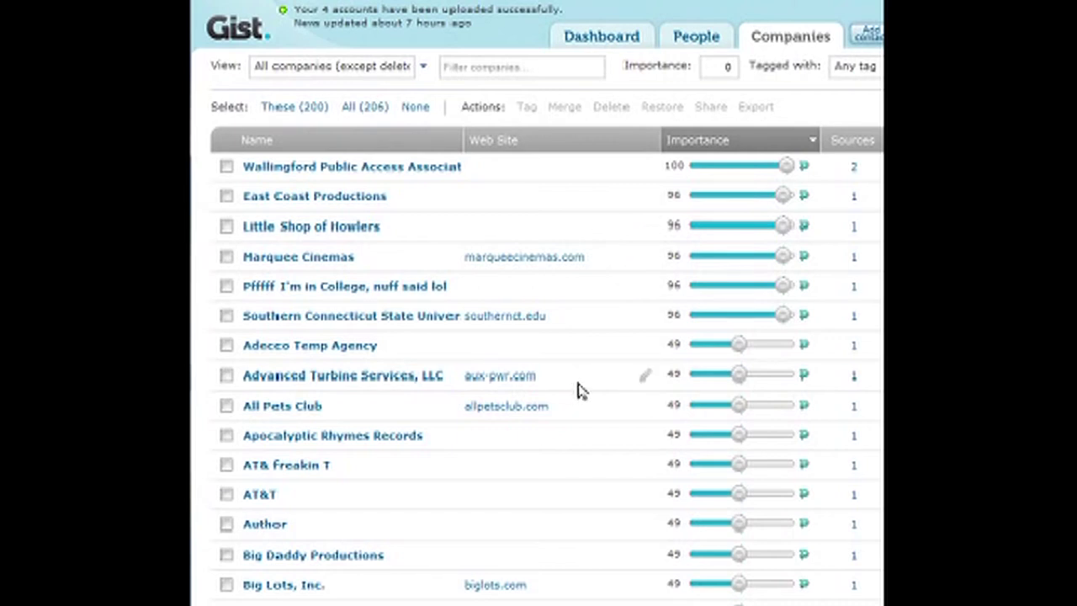
left_click(397, 380)
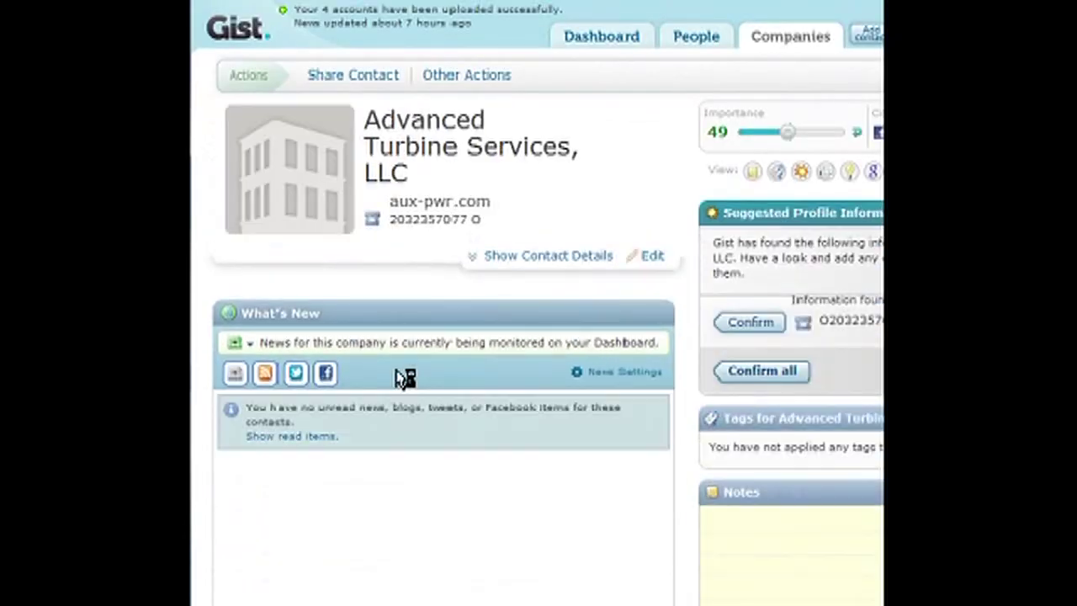
scroll(400, 377, "down", 2)
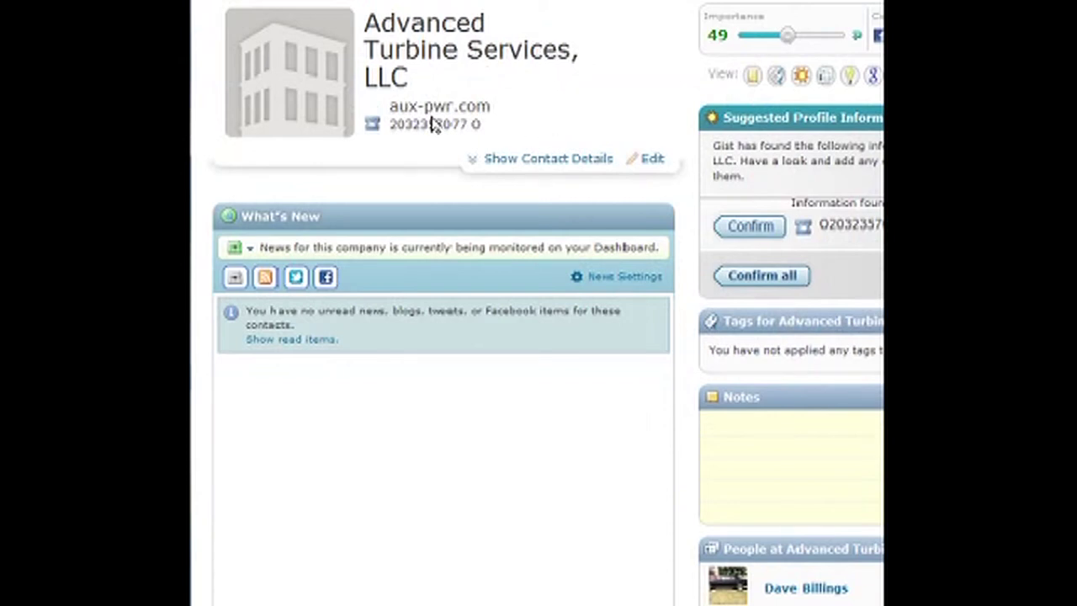
mouse_move(437, 123)
scroll(467, 334, "down", 2)
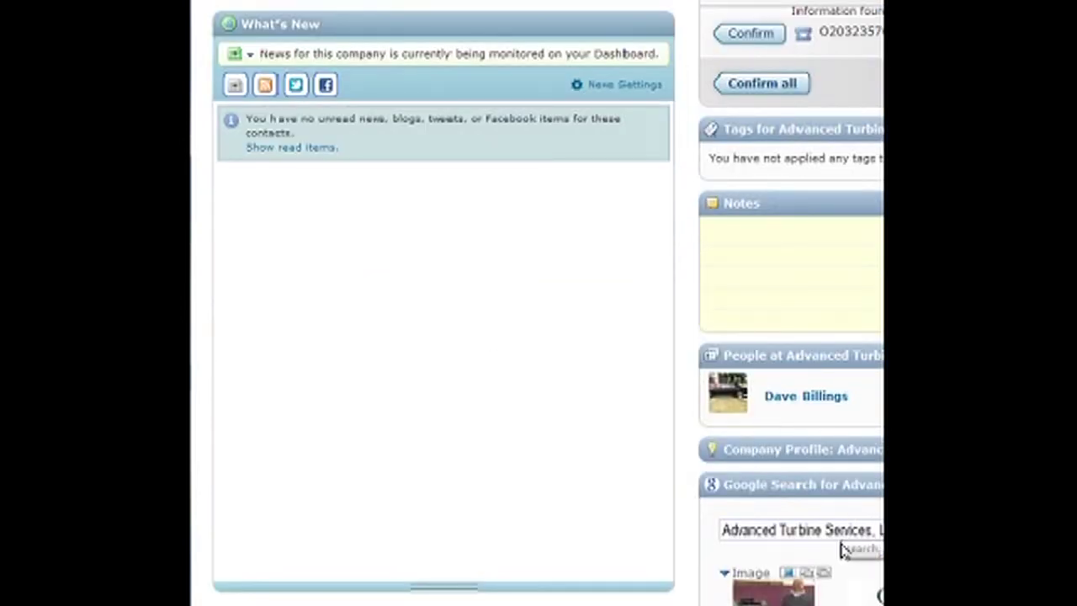
scroll(852, 547, "down", 1)
scroll(831, 558, "down", 1)
scroll(822, 512, "up", 4)
scroll(825, 512, "up", 1)
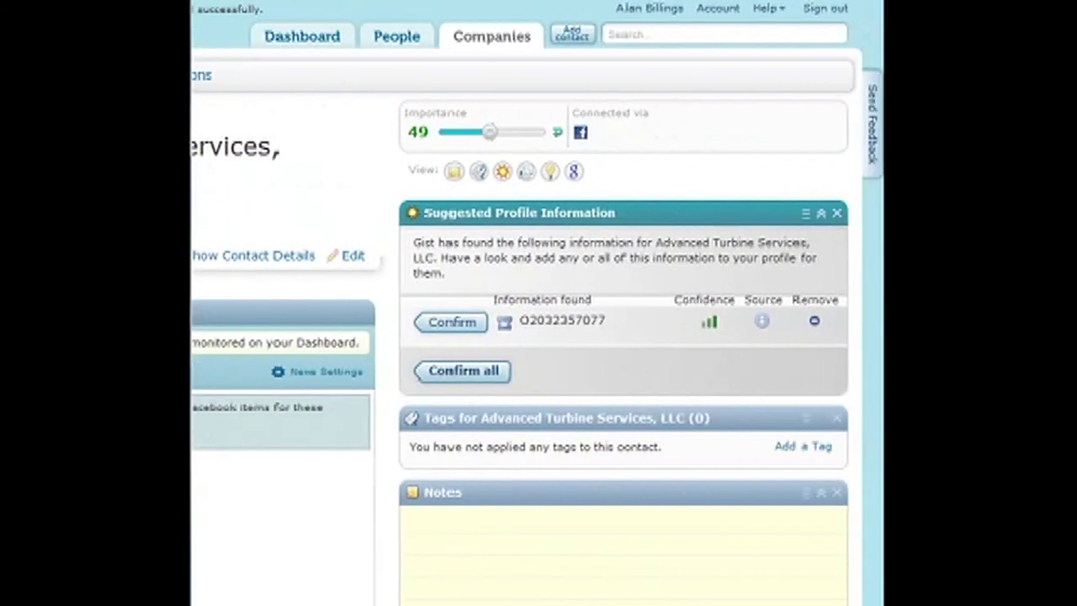
left_click(822, 214)
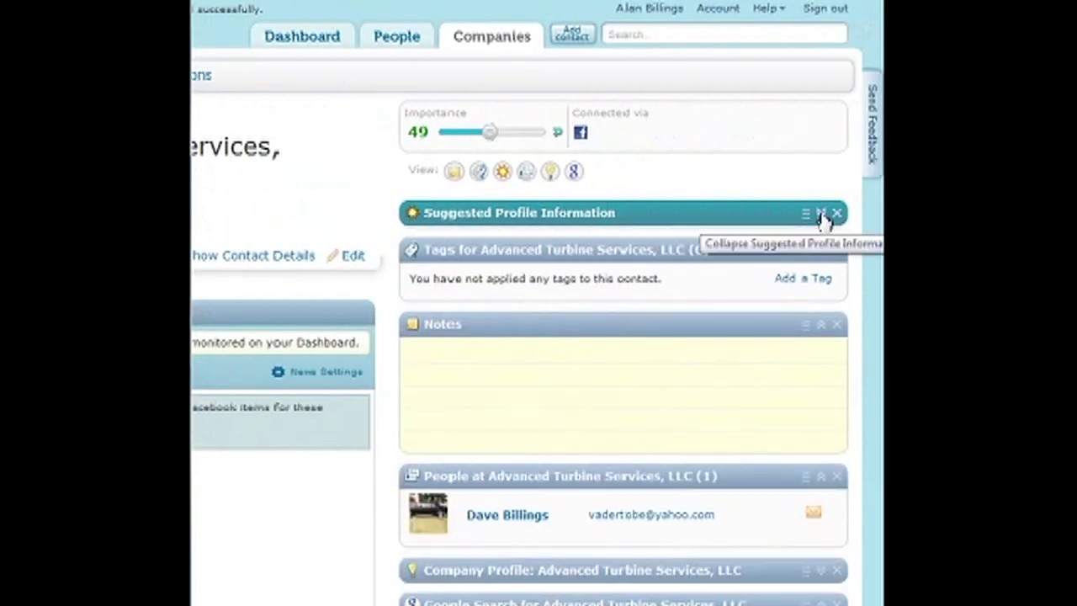
left_click(822, 215)
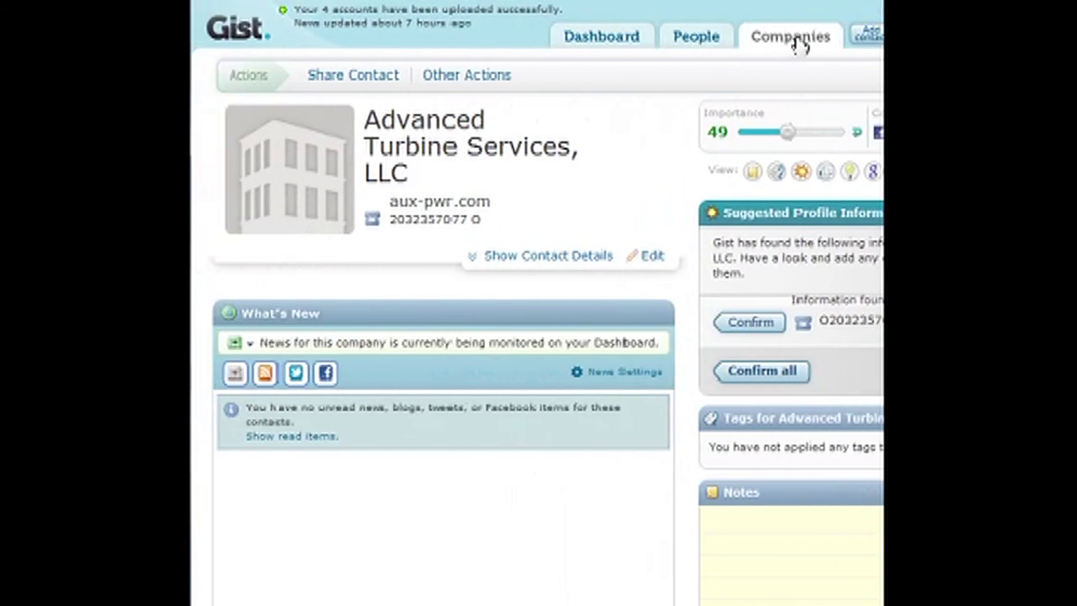
On the Dashboard, hide company news from the feed, then include it again.
left_click(602, 37)
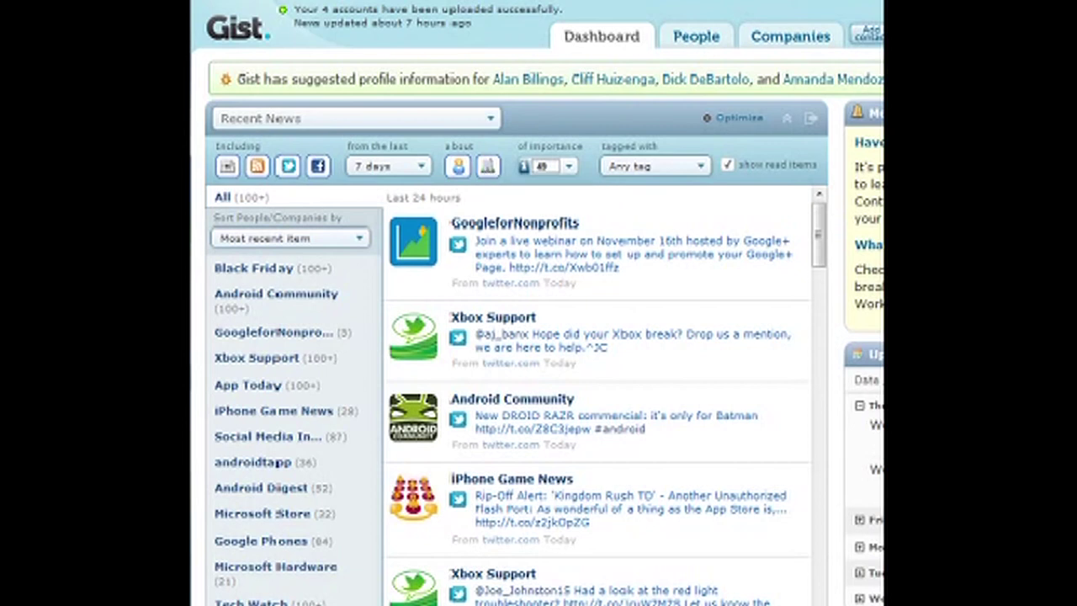
left_click(488, 168)
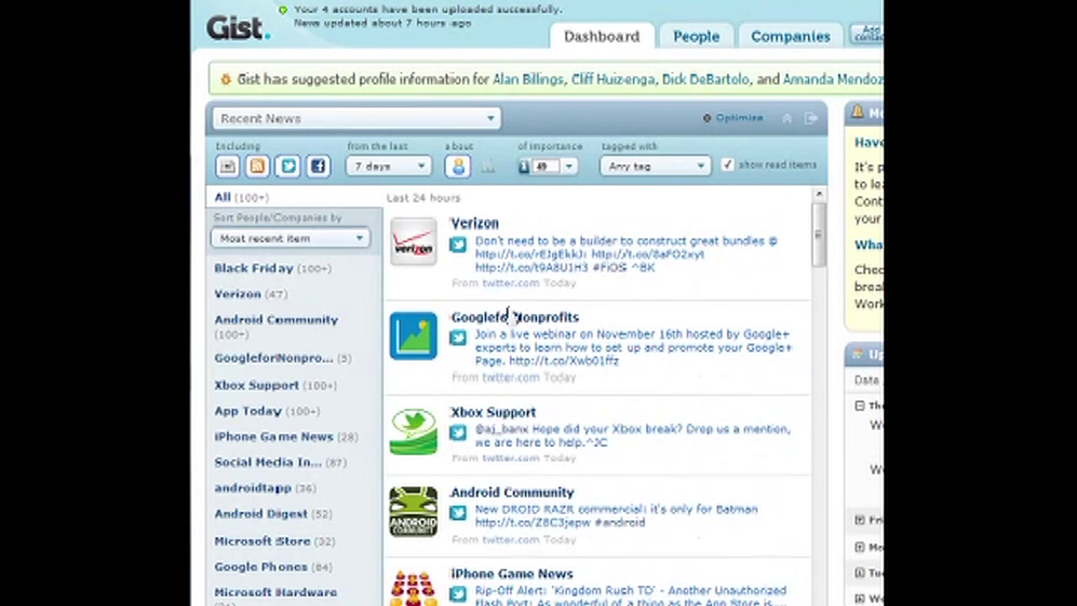
left_click(485, 171)
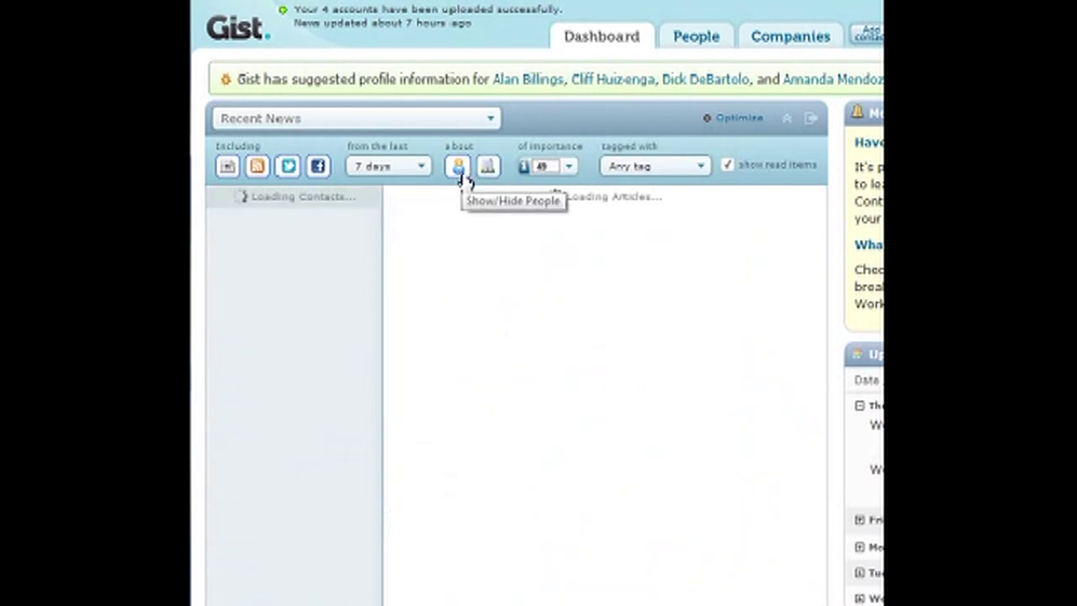
Hide people news so only company items remain, and scroll through them.
left_click(460, 172)
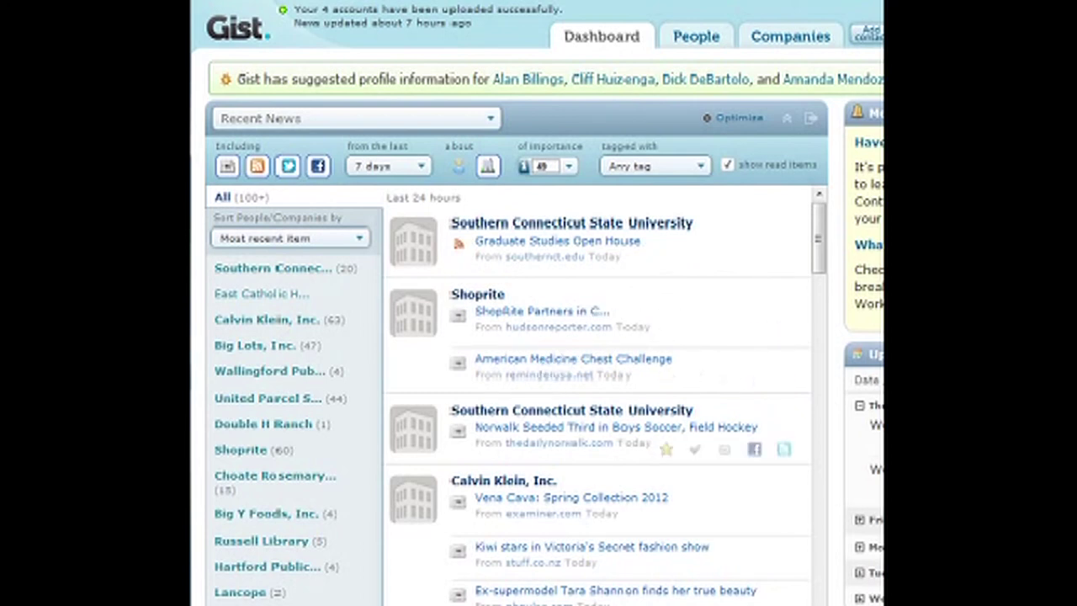
scroll(566, 451, "down", 2)
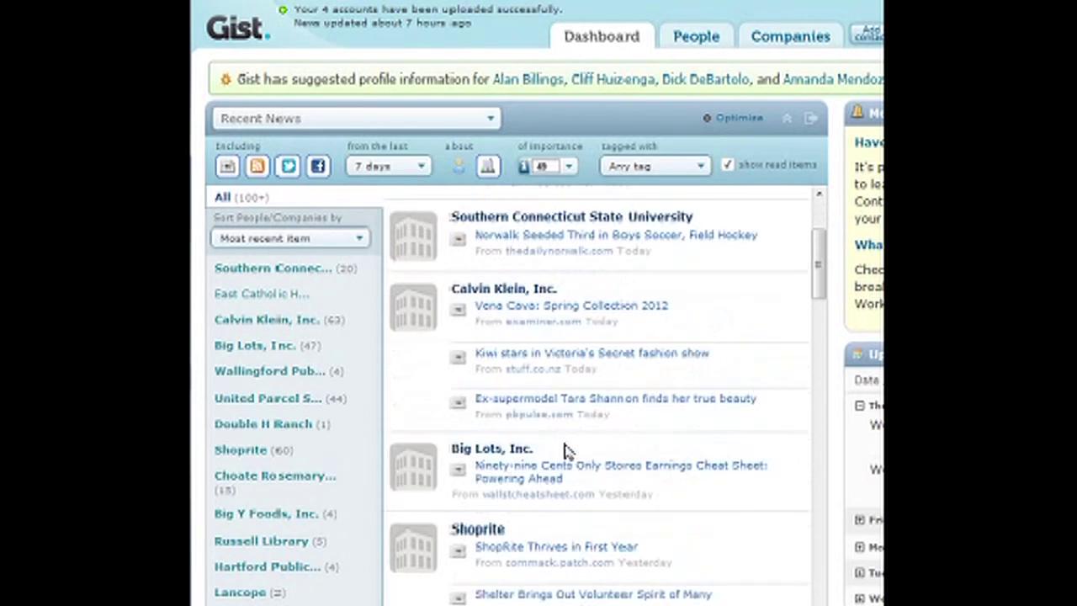
scroll(565, 450, "down", 2)
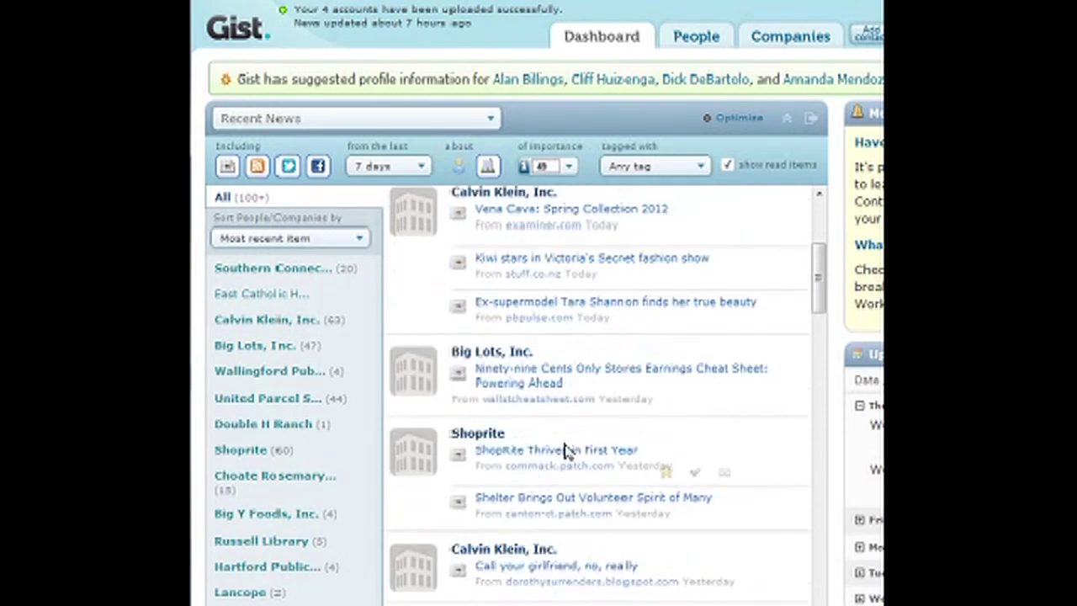
scroll(594, 452, "down", 1)
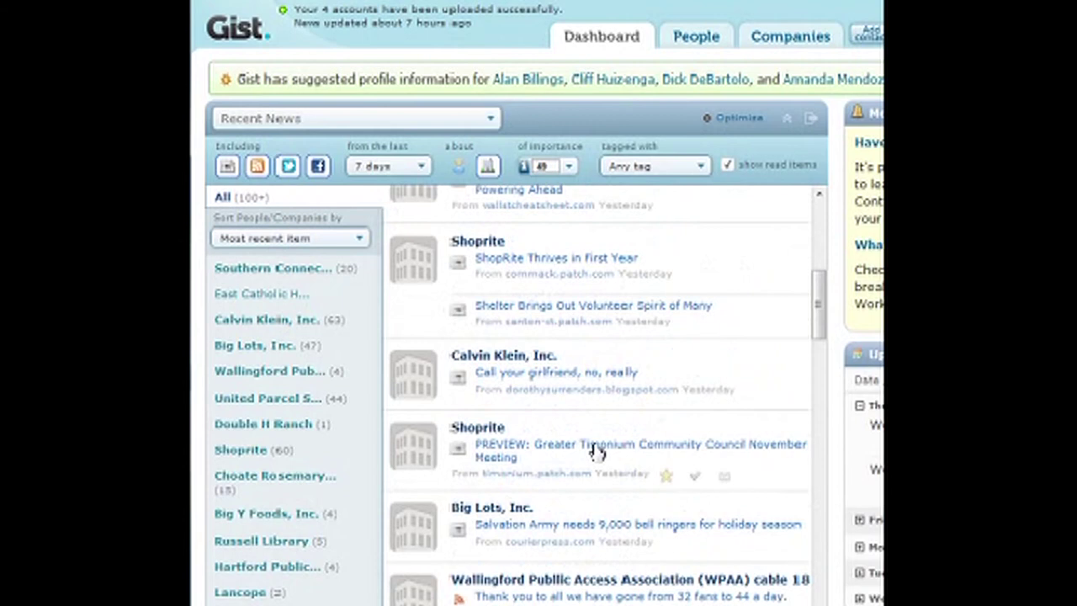
scroll(593, 452, "up", 5)
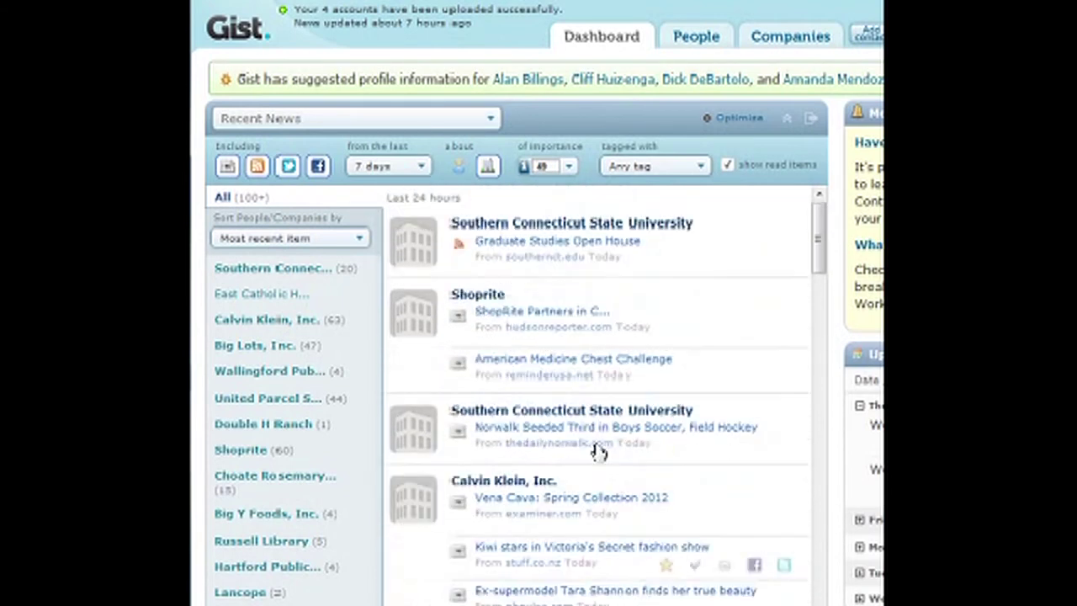
Show news about people in the feed again.
left_click(460, 166)
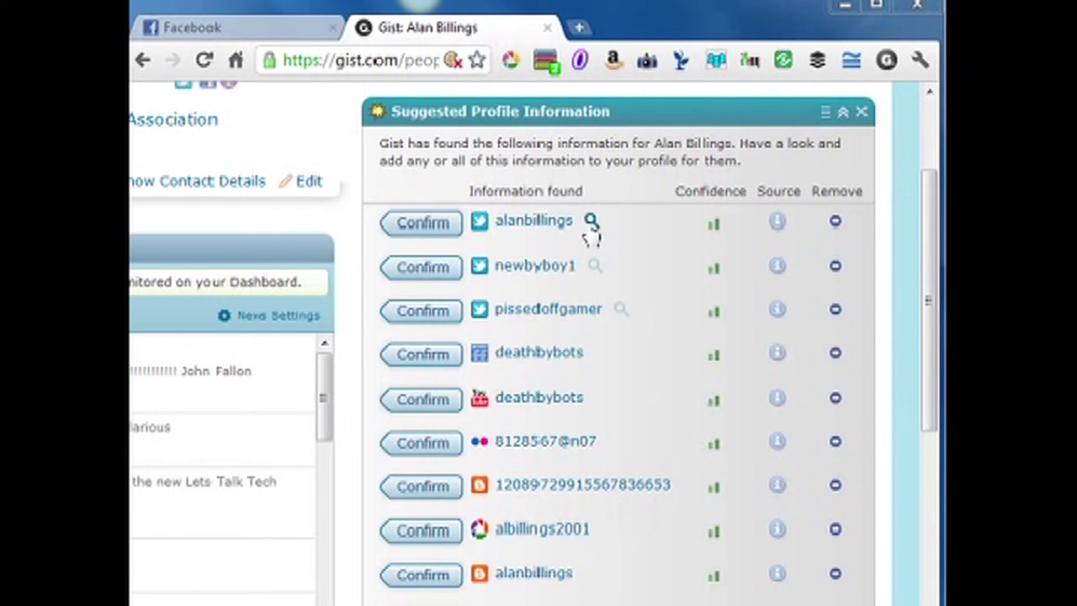
Confirm the suggested Twitter accounts, profile account, Picasa Web, Flickr, YouTube RSS and high-confidence account.
left_click(425, 223)
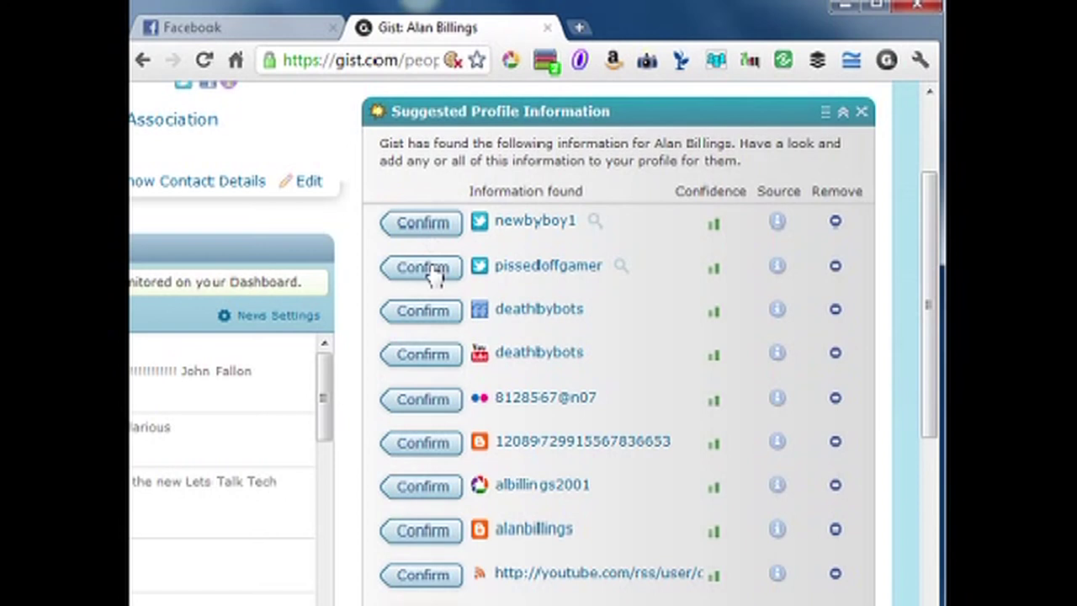
left_click(423, 268)
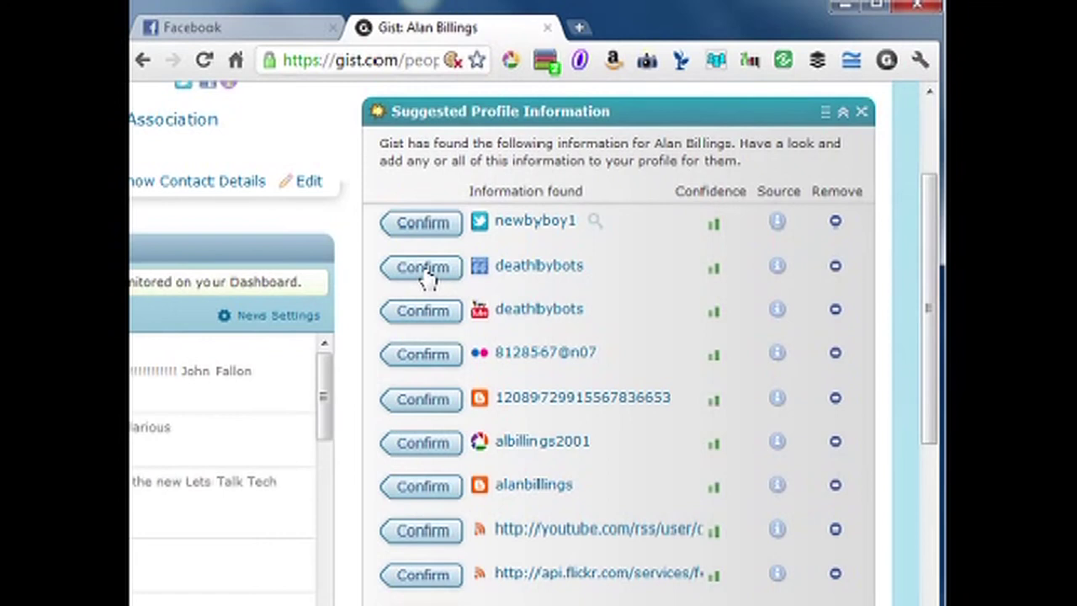
left_click(425, 276)
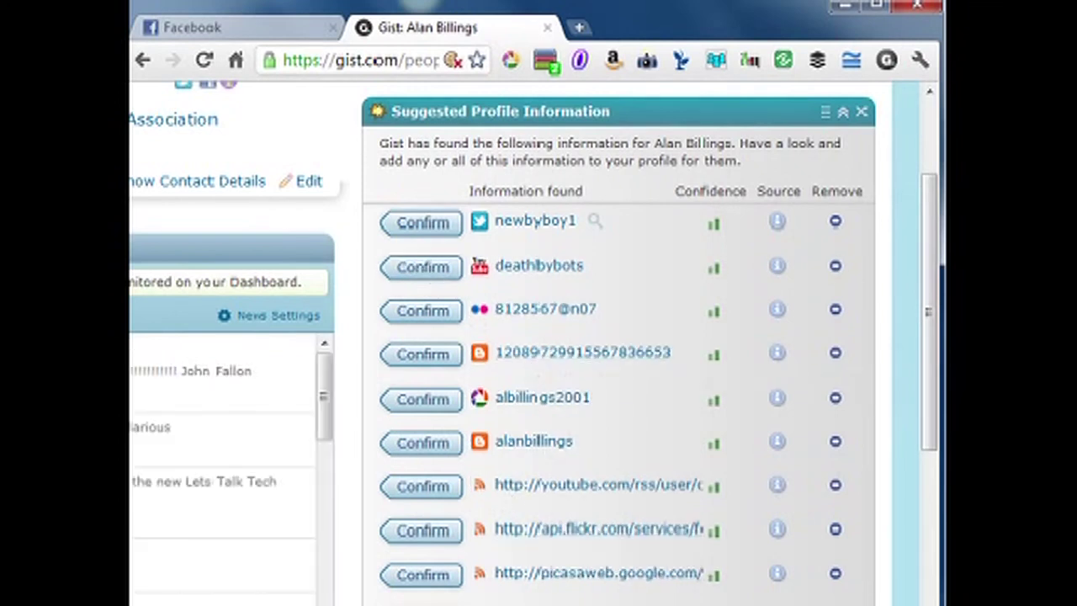
left_click(423, 576)
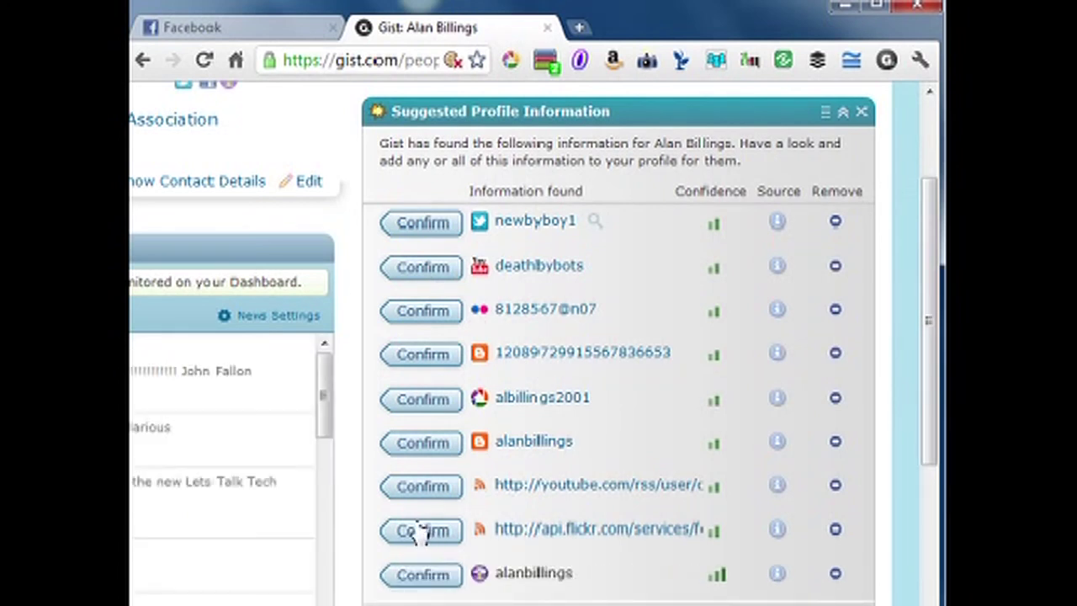
left_click(423, 537)
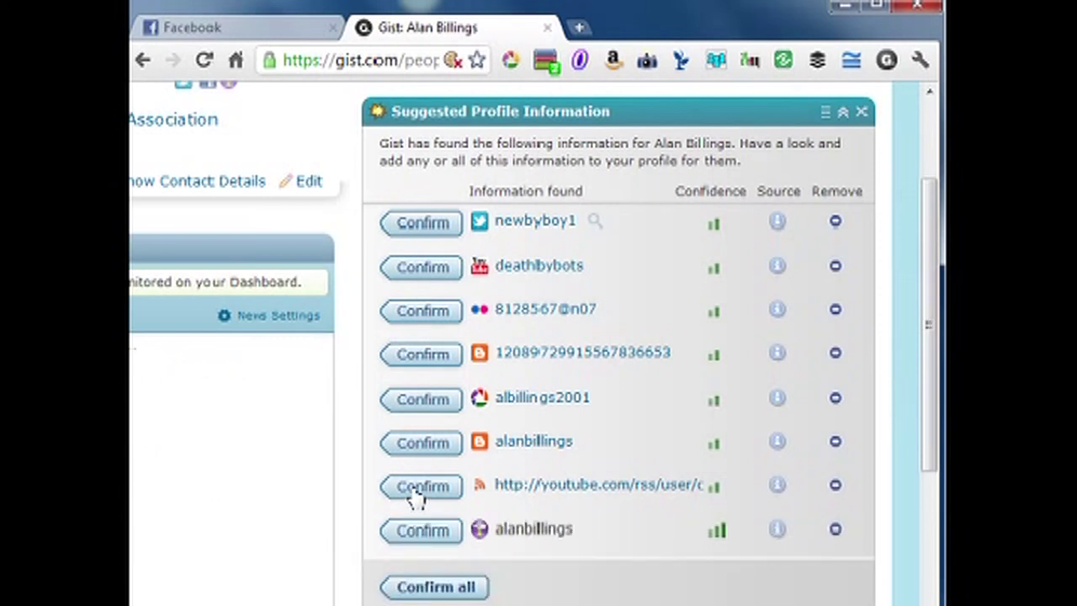
left_click(420, 490)
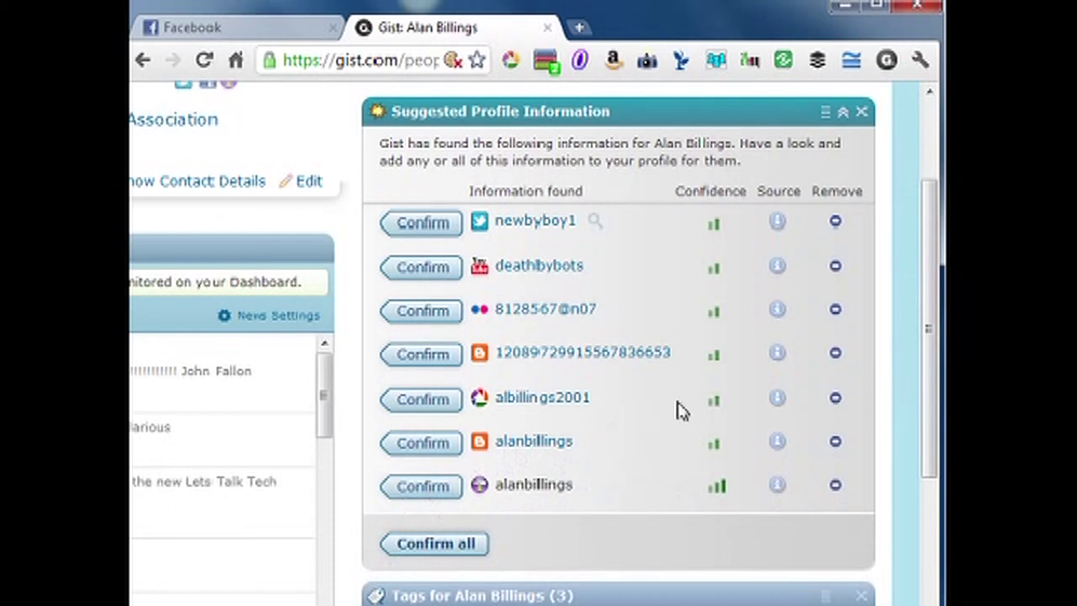
left_click(434, 496)
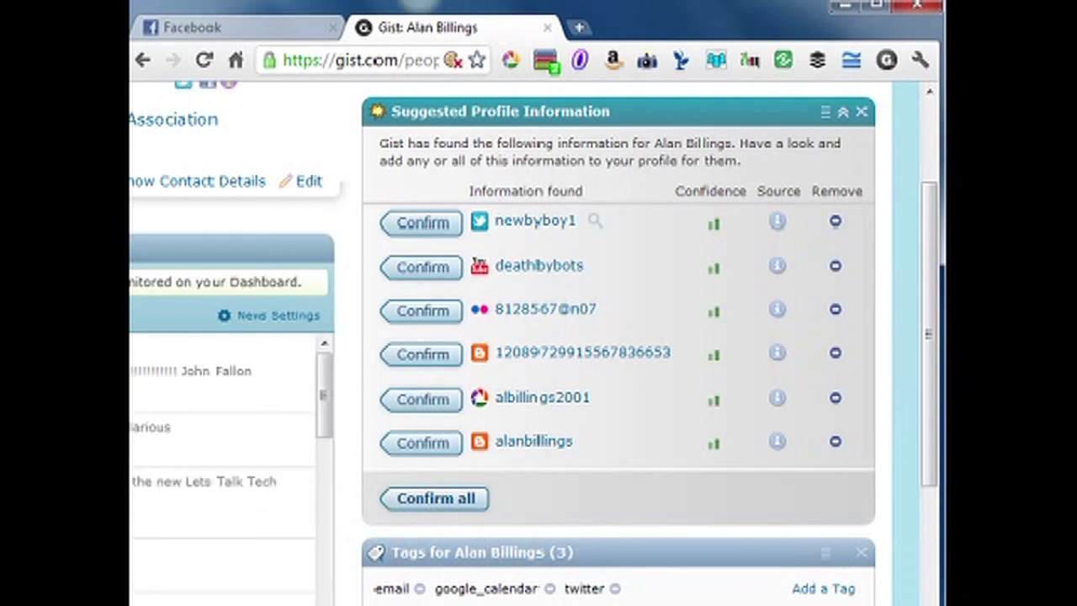
scroll(524, 343, "left", 8)
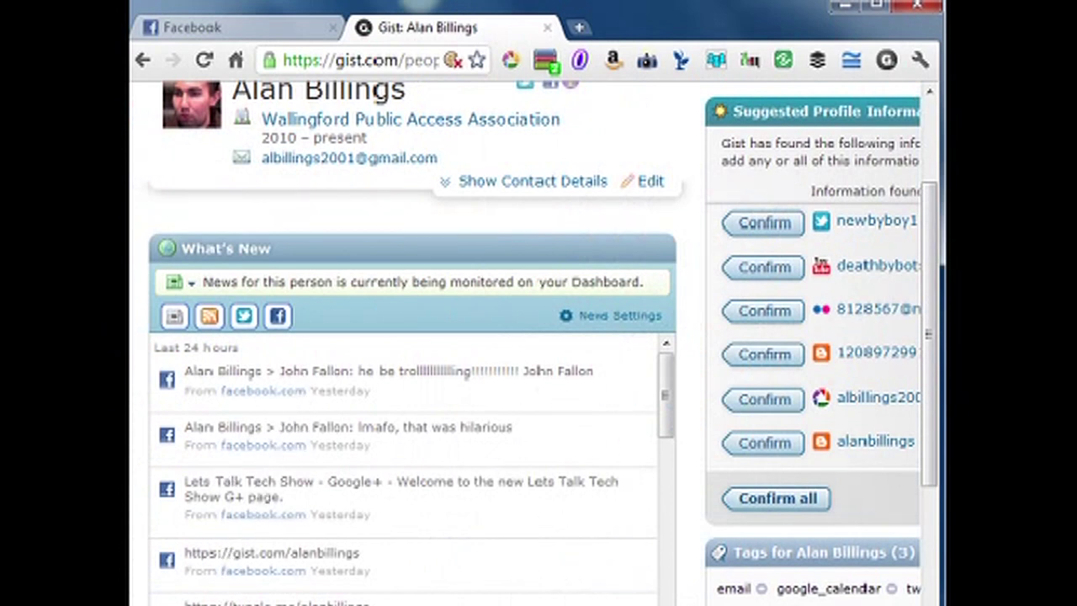
Toggle tweets, then limit the contact's What's New feed to RSS articles only.
left_click(243, 329)
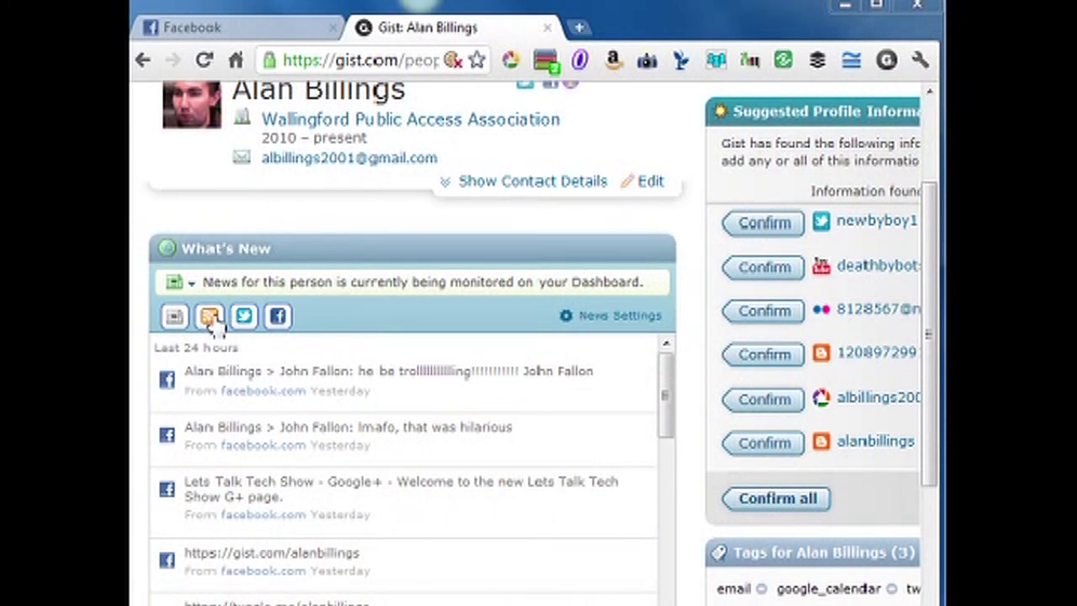
right_click(212, 323)
left_click(212, 324)
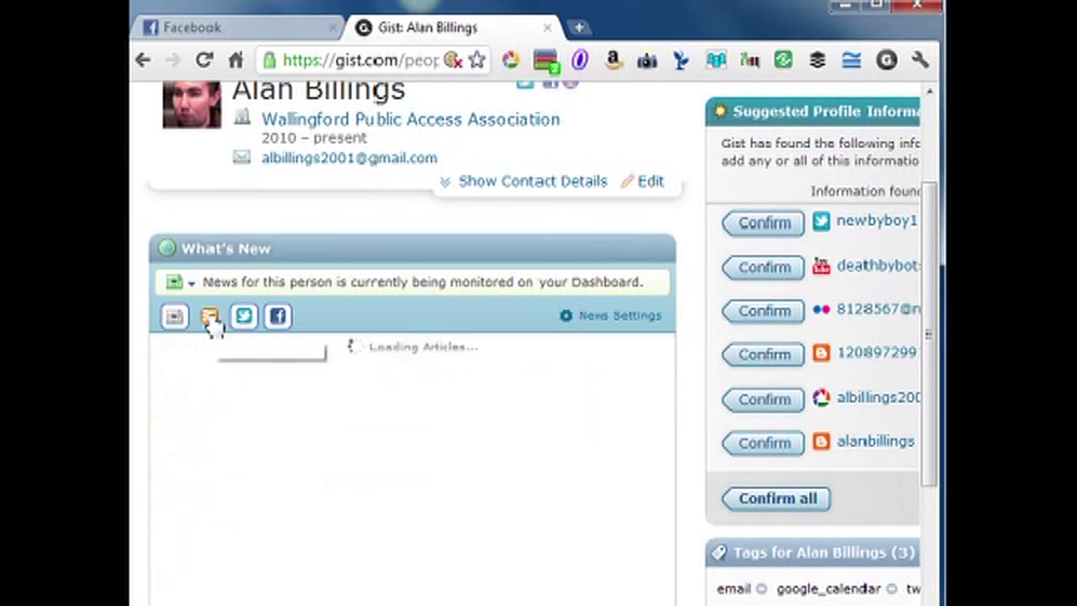